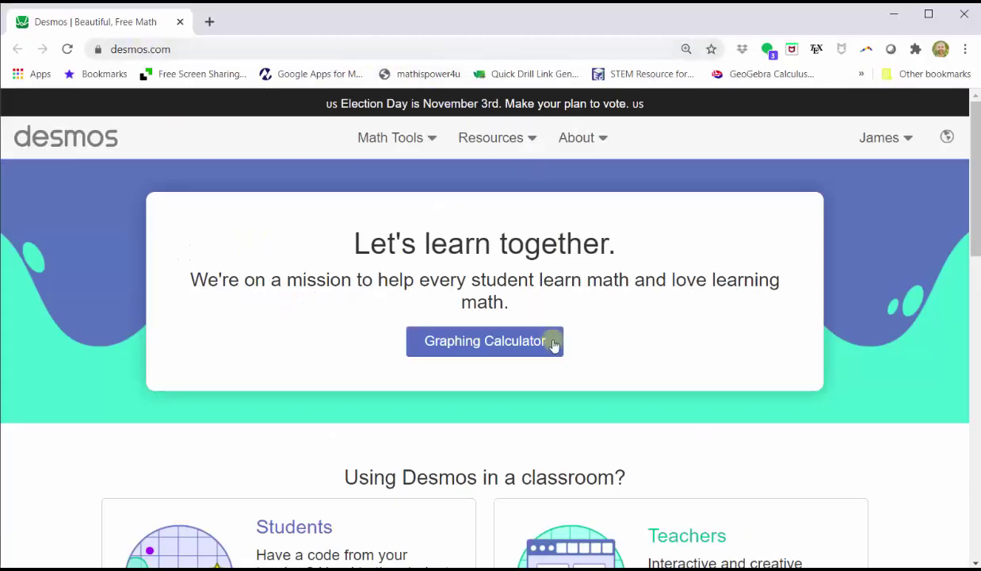
# Open the Graphing Calculator and insert uniformdist() from the keypad's Dist functions as the first expression
pyautogui.click(515, 341)
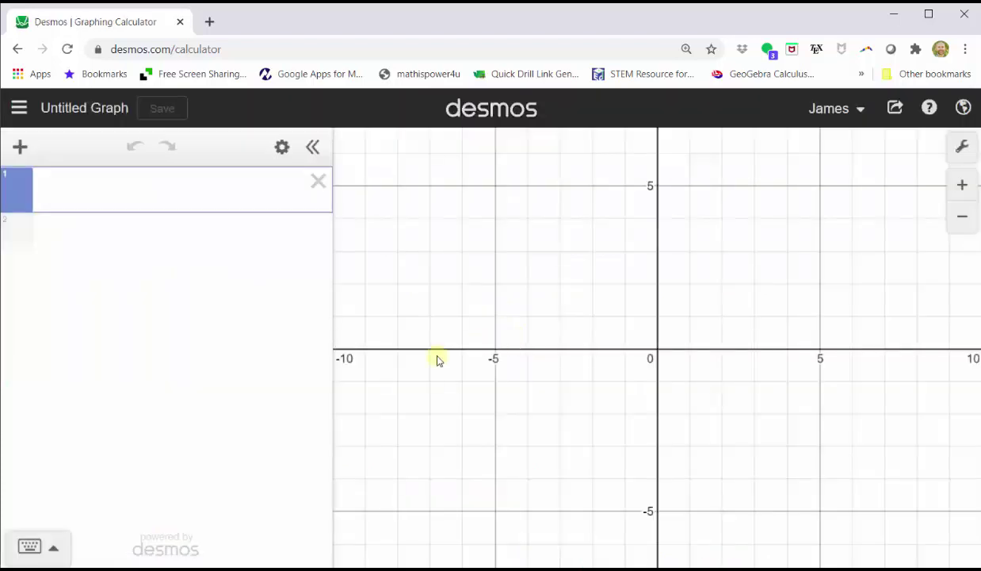
pyautogui.click(30, 547)
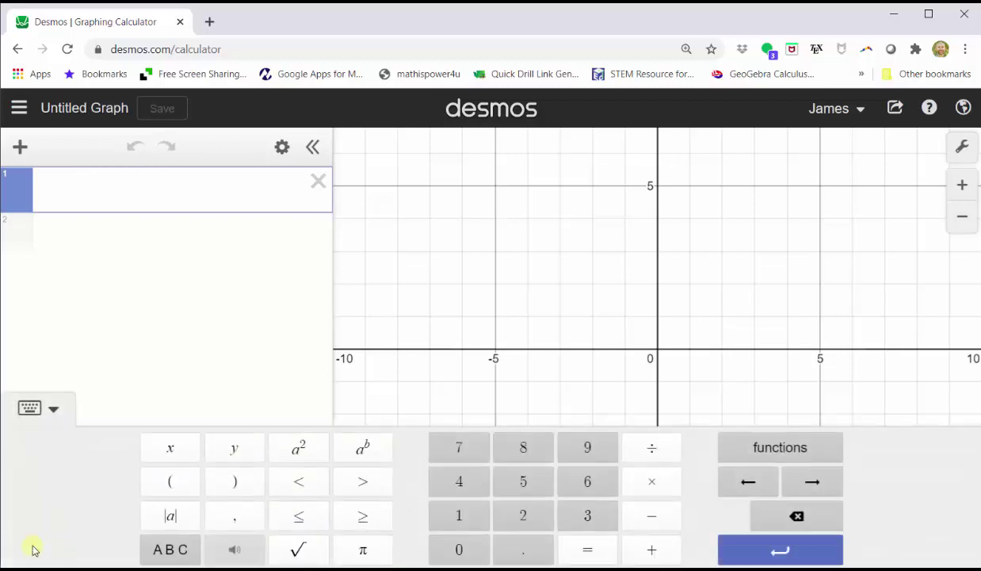
pyautogui.click(766, 451)
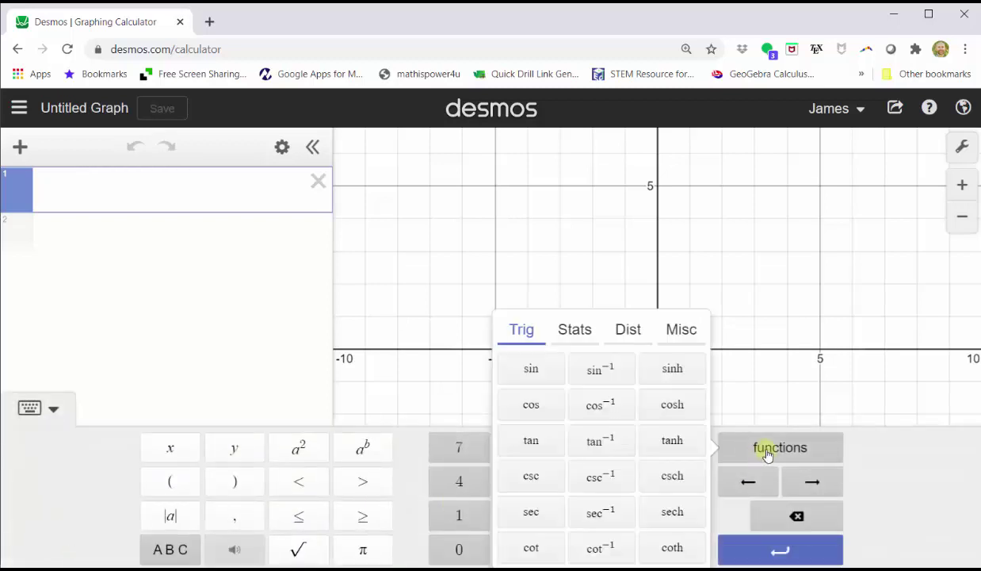
pyautogui.click(634, 332)
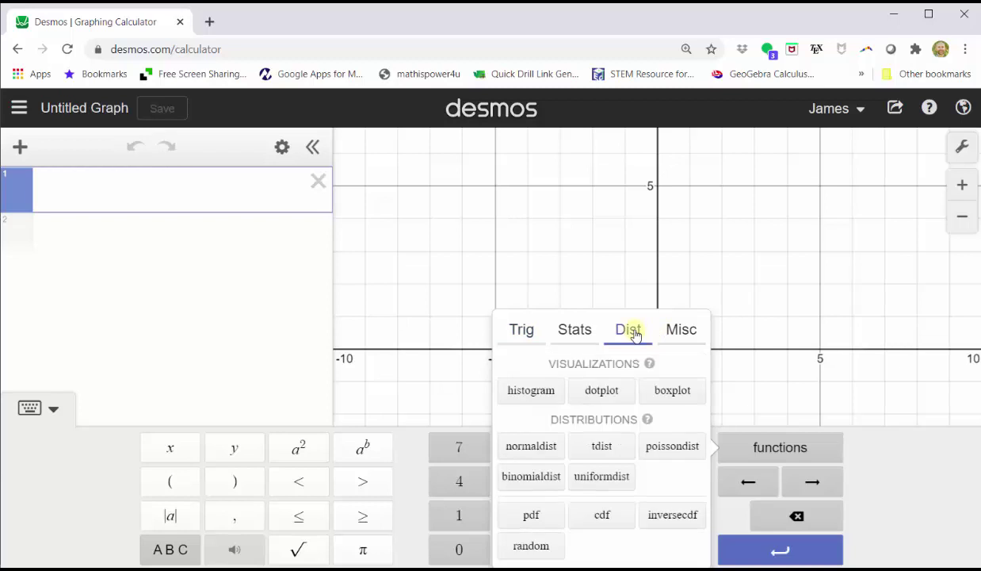
pyautogui.click(597, 476)
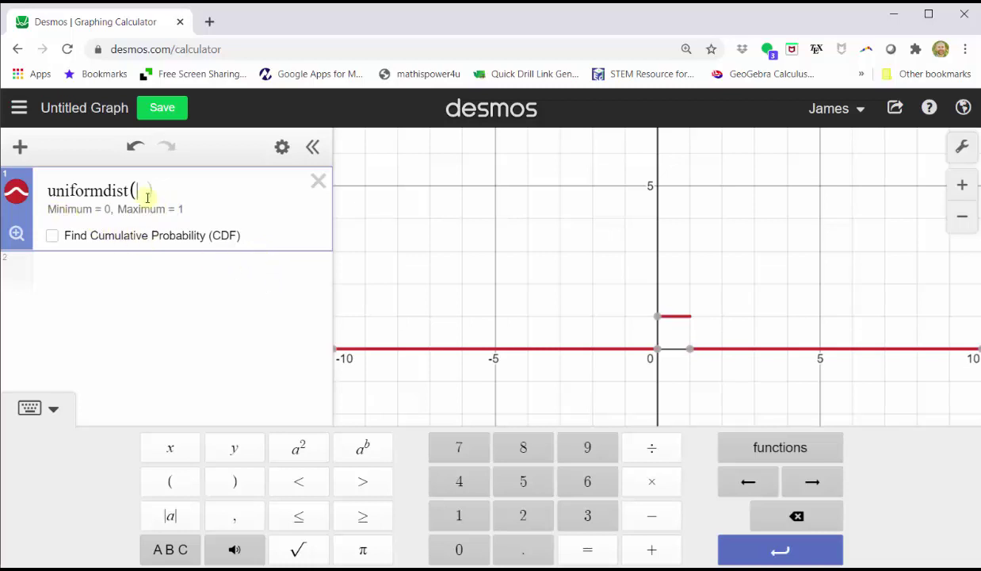
# Make it uniformdist(1.5,4), zoom to fit, and turn on Find Cumulative Probability (CDF)
pyautogui.click(454, 516)
pyautogui.click(519, 546)
pyautogui.click(527, 485)
pyautogui.click(238, 517)
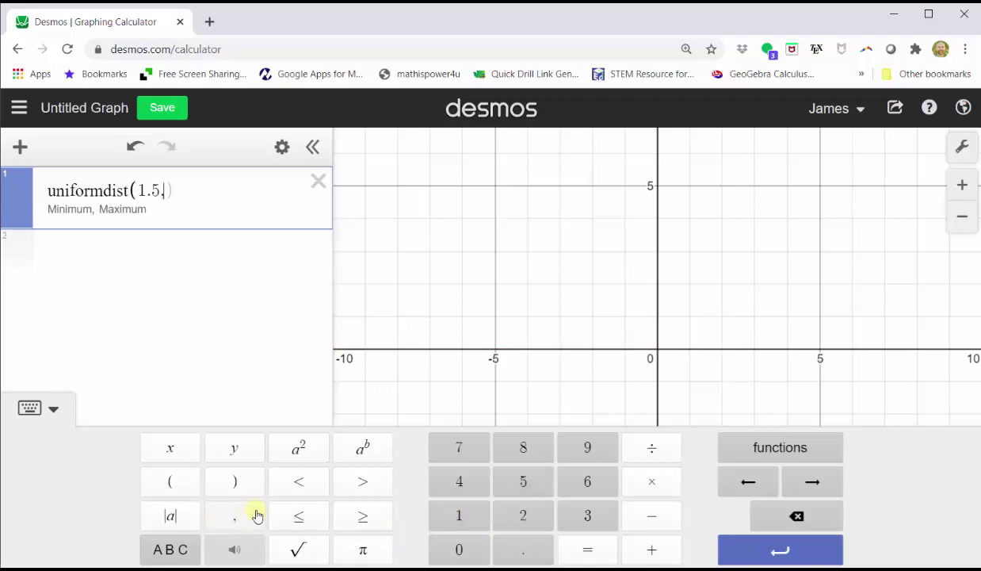
pyautogui.click(454, 479)
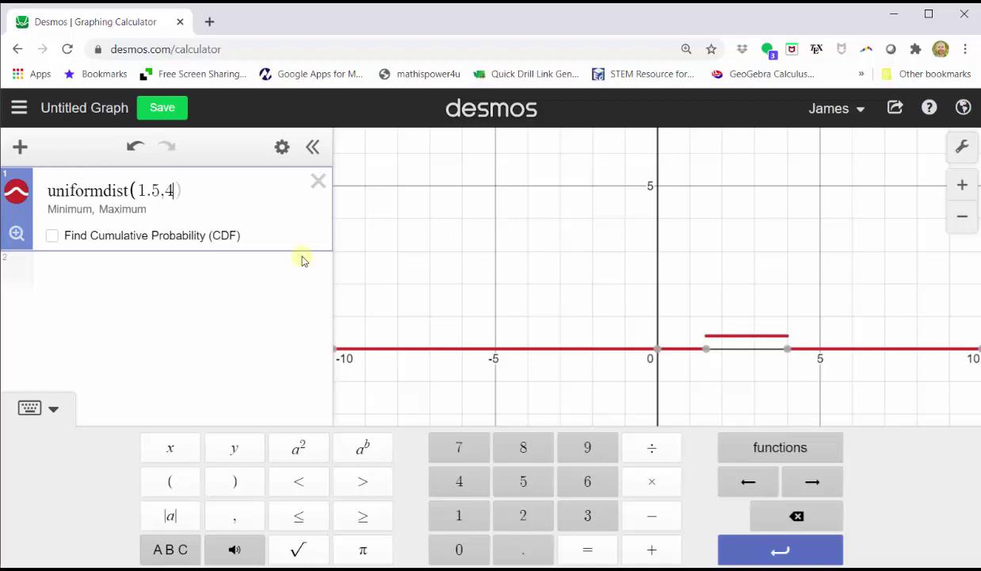
pyautogui.click(16, 232)
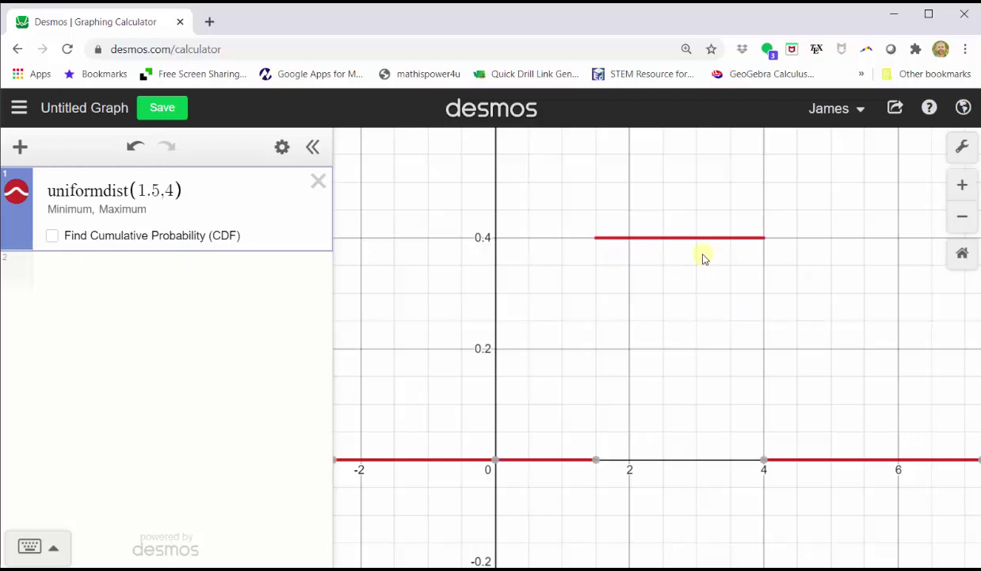
pyautogui.click(53, 238)
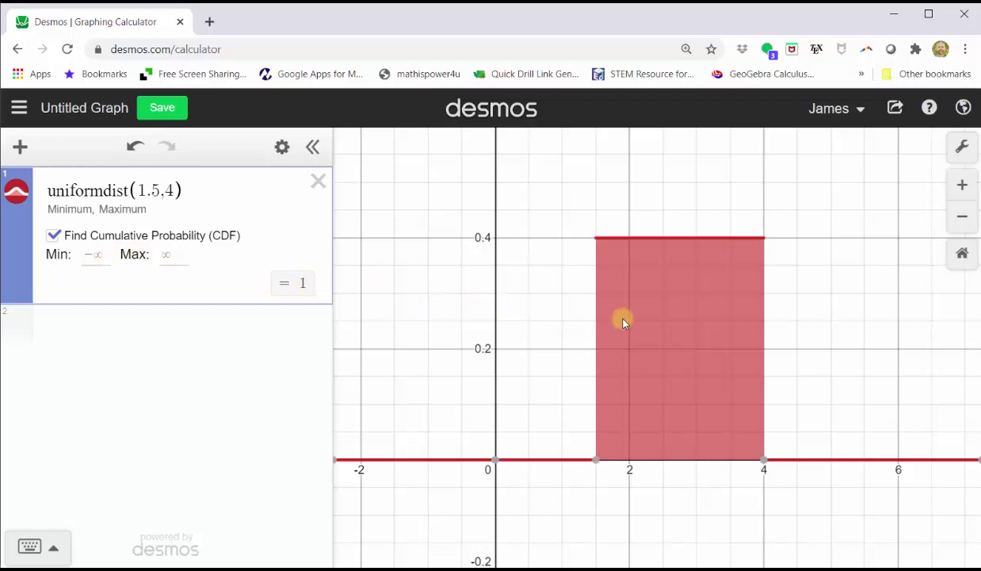
# Set the CDF Min to 1.5 and Max to 4, then add a new expression line
pyautogui.click(96, 256)
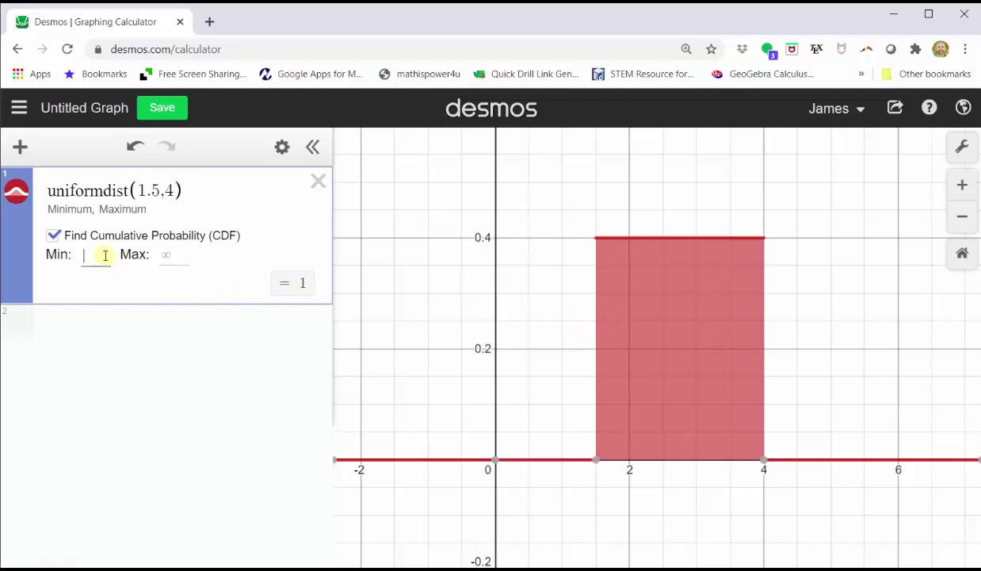
pyautogui.click(455, 516)
pyautogui.click(519, 547)
pyautogui.click(525, 485)
pyautogui.click(174, 253)
pyautogui.click(459, 479)
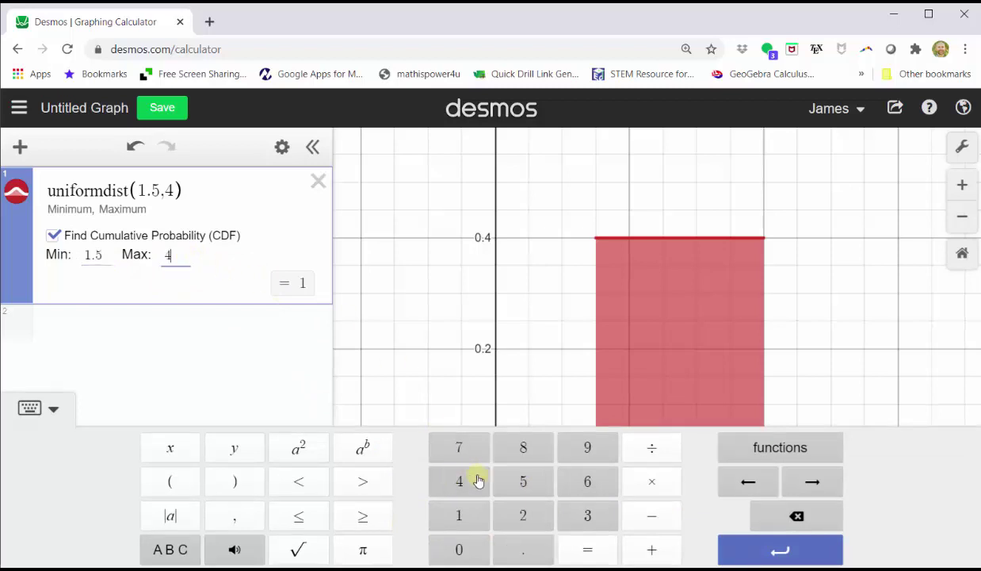
pyautogui.click(758, 550)
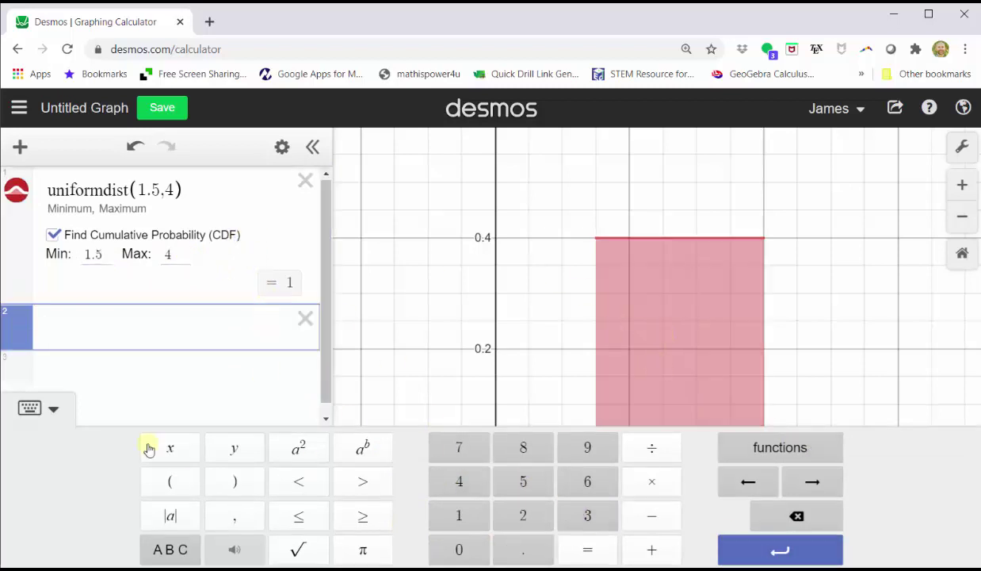
# Hide the keypad and duplicate the uniformdist(1.5,4) expression as row 2
pyautogui.click(28, 408)
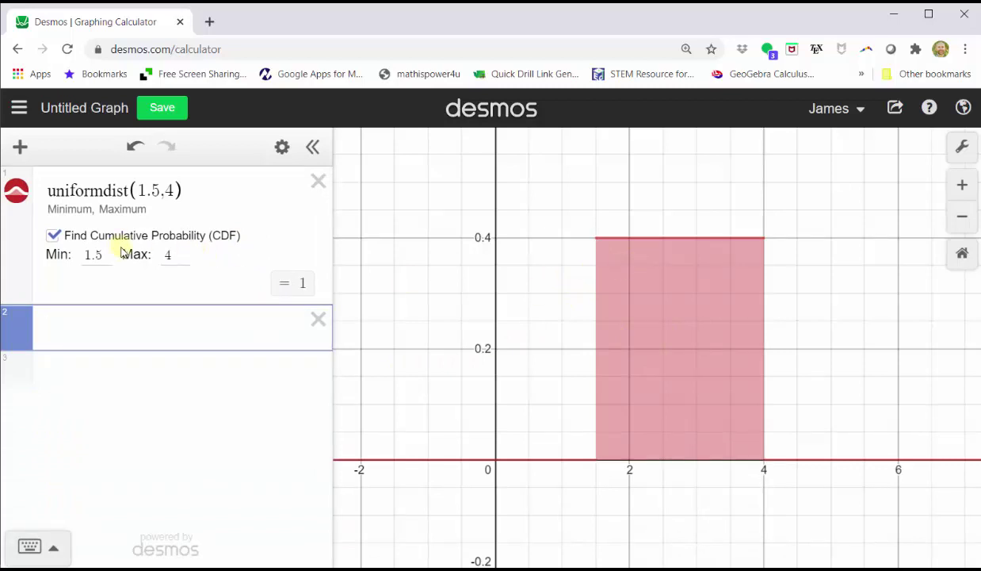
pyautogui.click(282, 148)
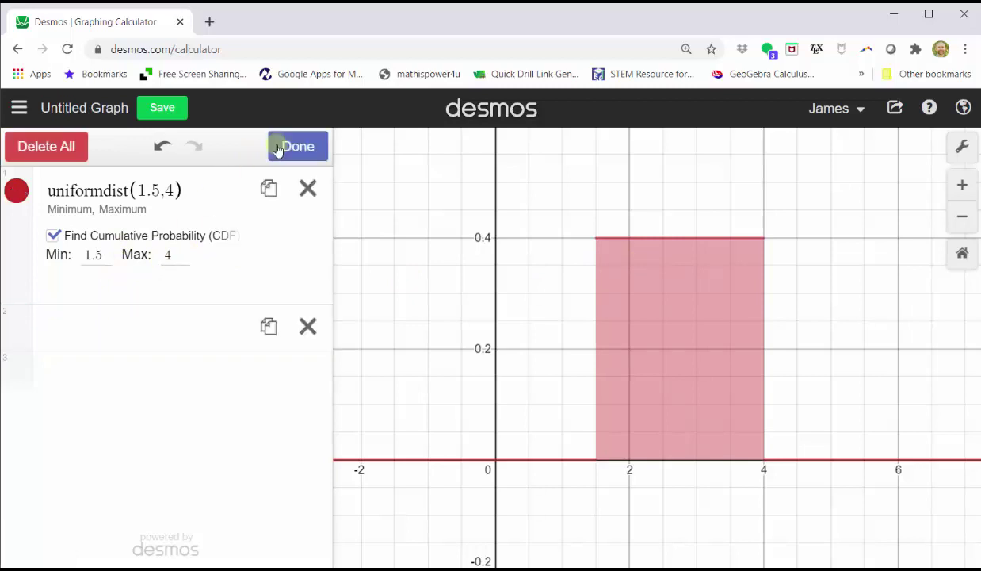
pyautogui.click(269, 189)
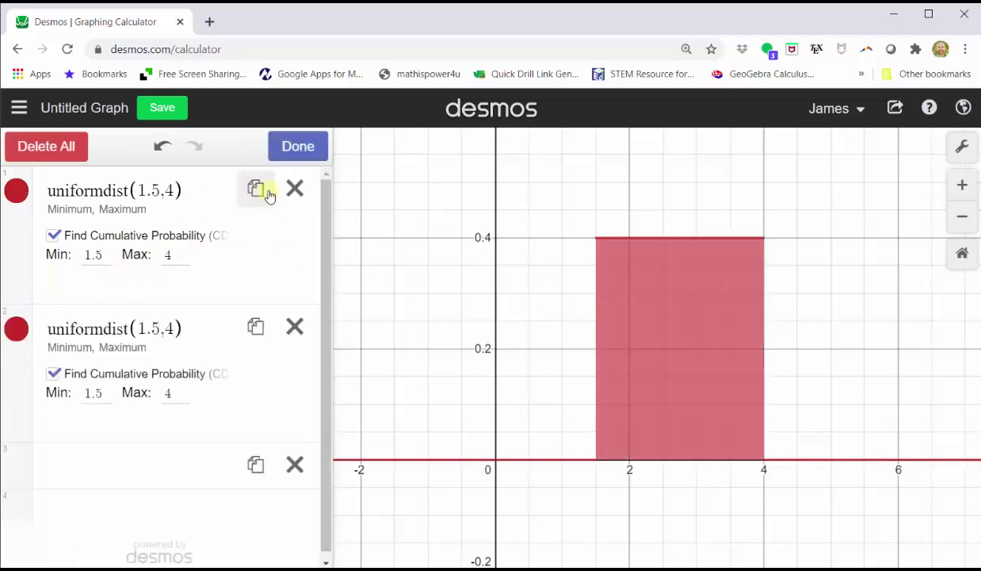
pyautogui.click(296, 147)
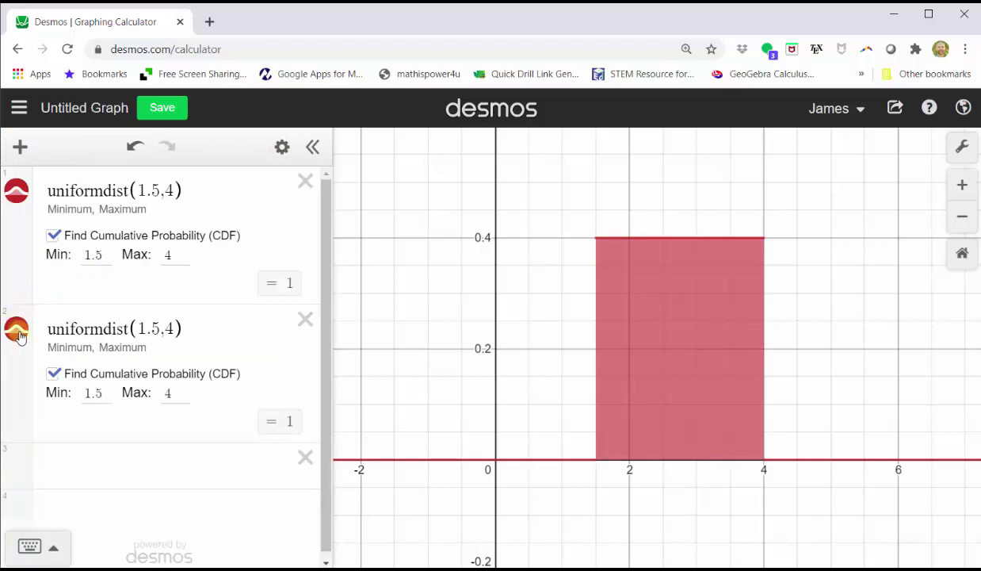
# Color the second distribution blue and move to the empty third expression line
pyautogui.click(19, 333)
pyautogui.click(85, 329)
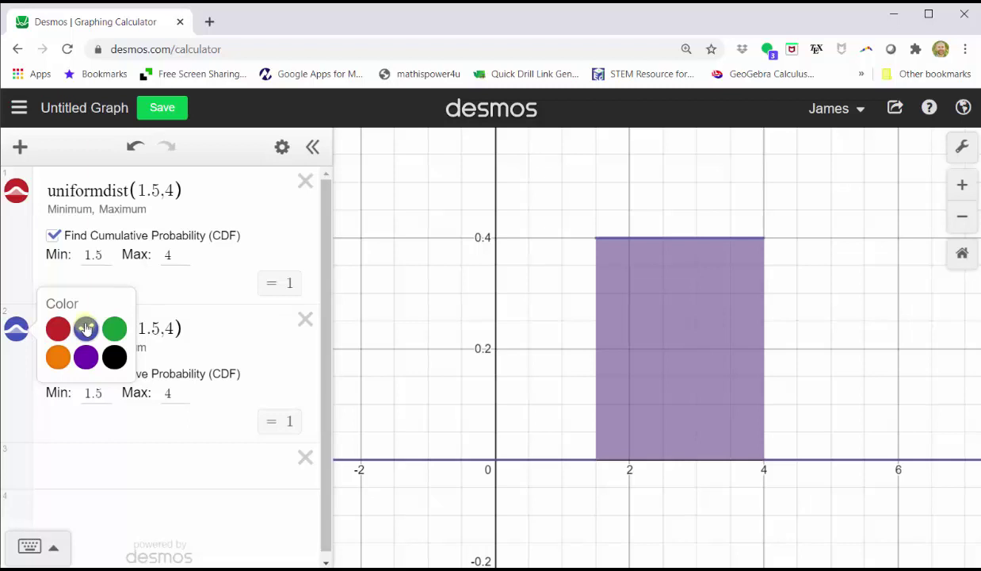
pyautogui.click(226, 328)
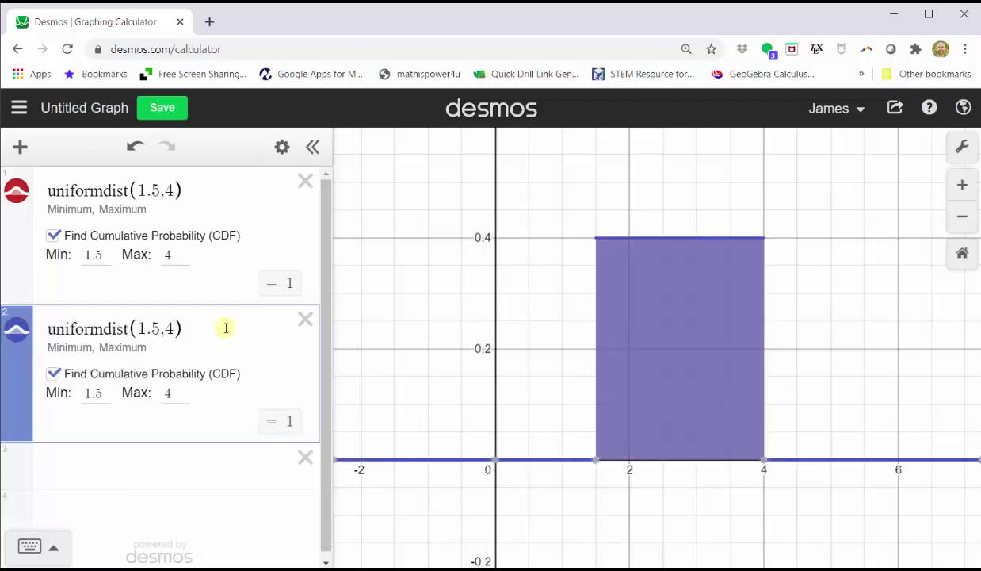
pyautogui.click(110, 471)
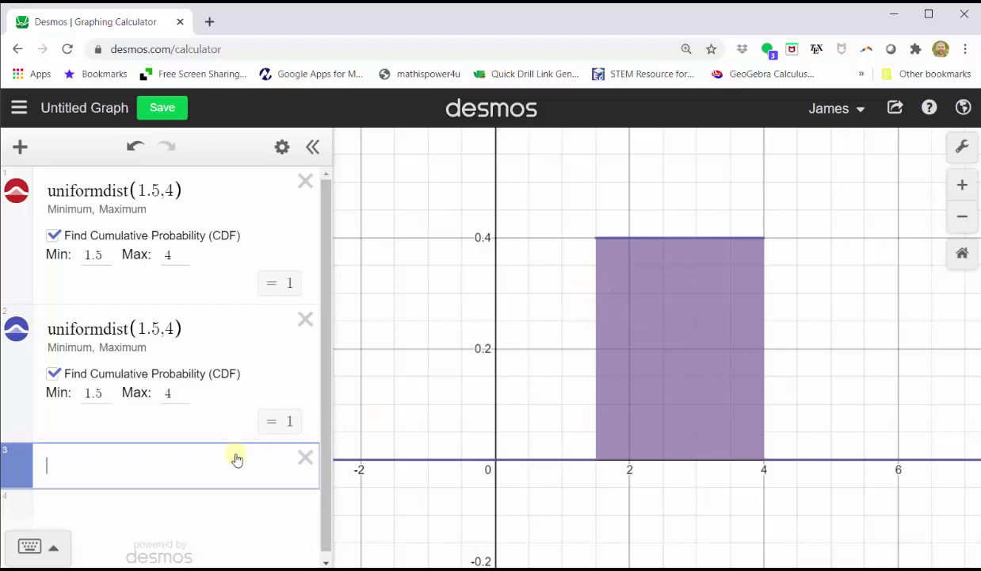
# Build inversecdf(uniformdist(1.5,4)) in the third expression using the keypad functions
pyautogui.click(47, 542)
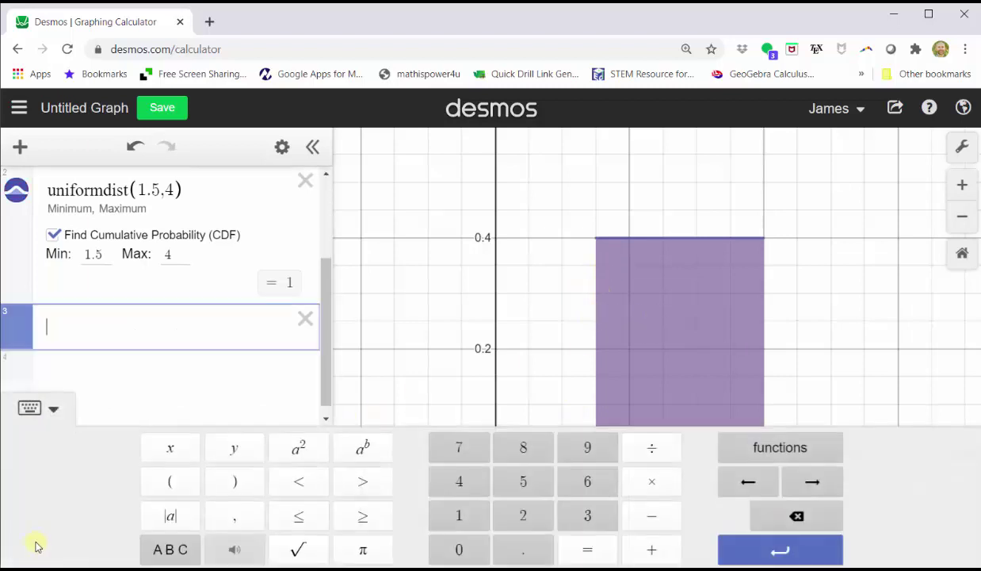
pyautogui.click(784, 453)
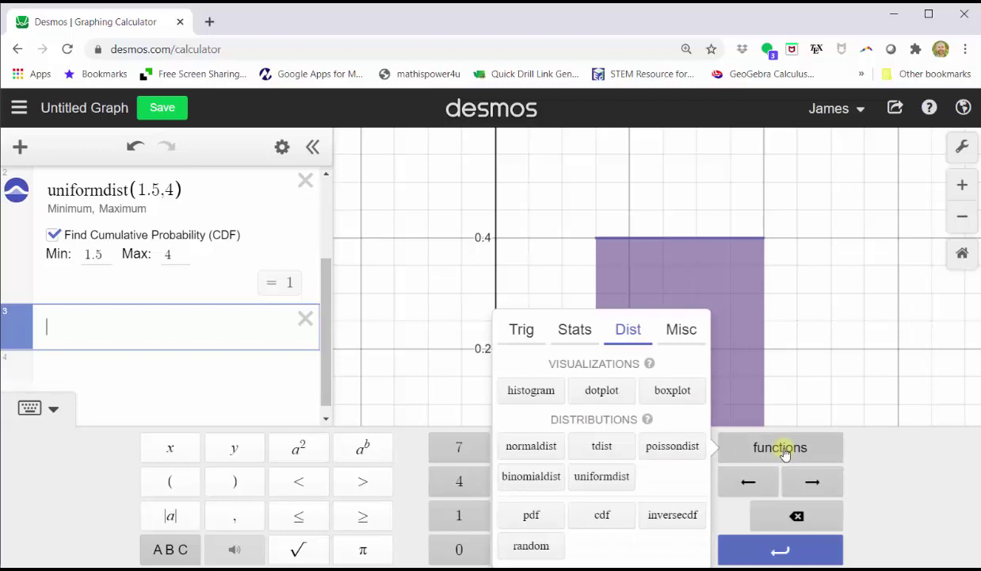
pyautogui.click(671, 516)
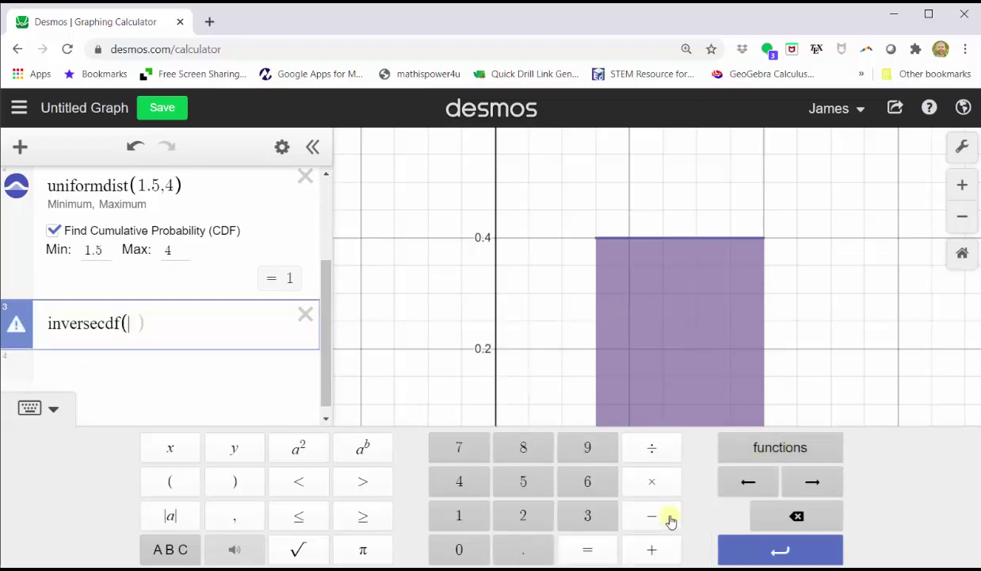
pyautogui.click(767, 448)
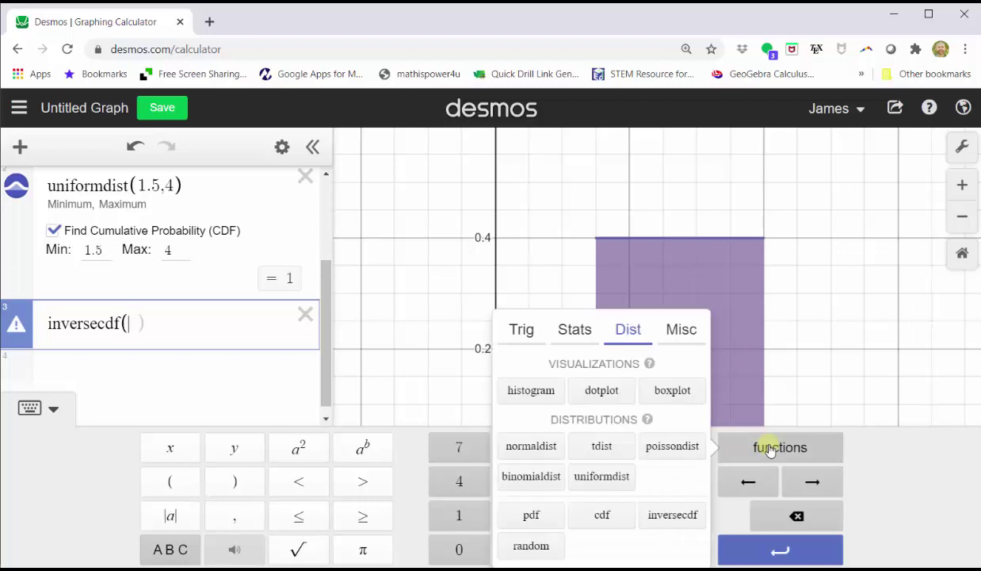
pyautogui.click(600, 476)
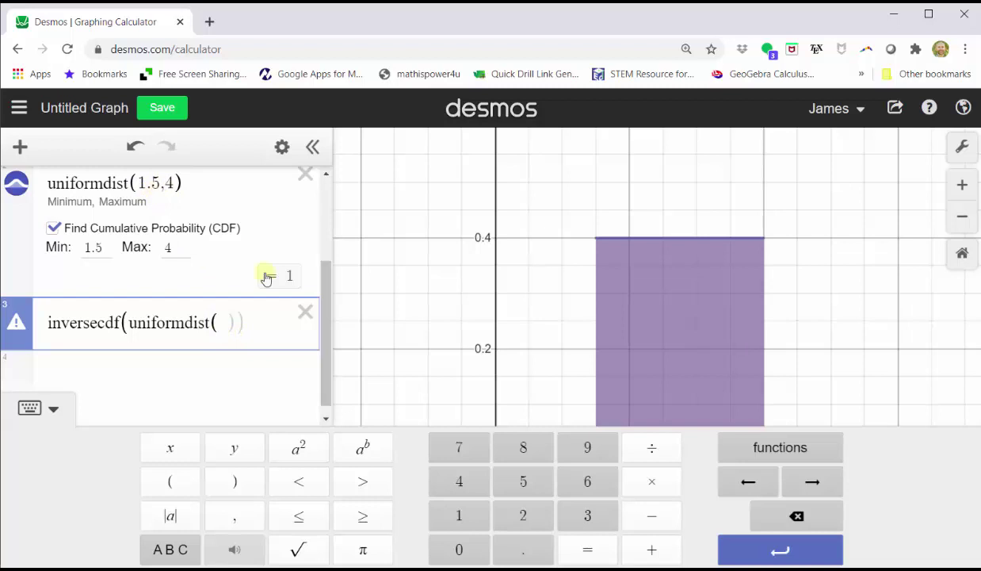
pyautogui.click(458, 515)
pyautogui.click(524, 548)
pyautogui.click(523, 481)
pyautogui.click(236, 516)
pyautogui.click(463, 481)
pyautogui.click(811, 480)
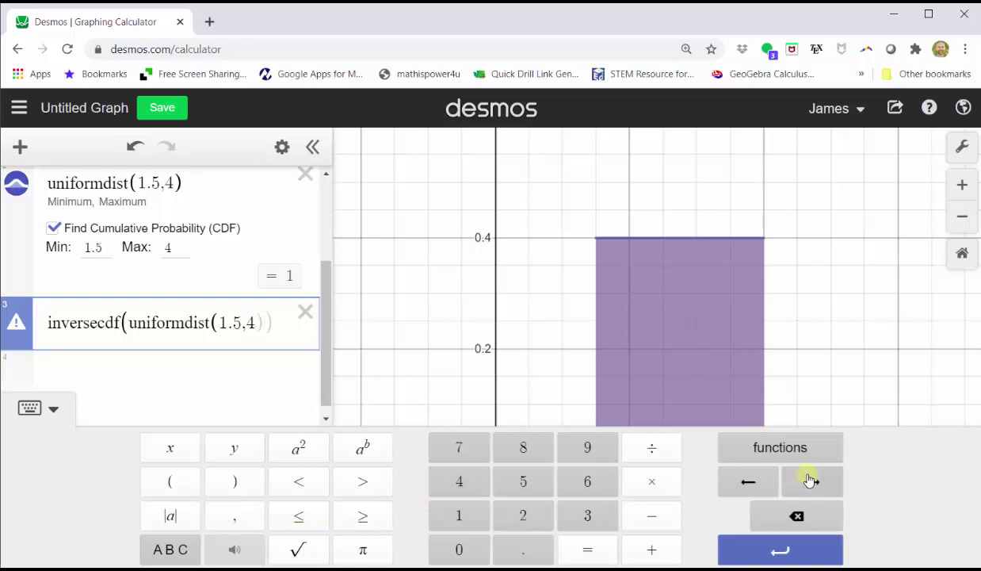
# Add probability 0.3 as the second argument so it evaluates to 2.25
pyautogui.click(230, 523)
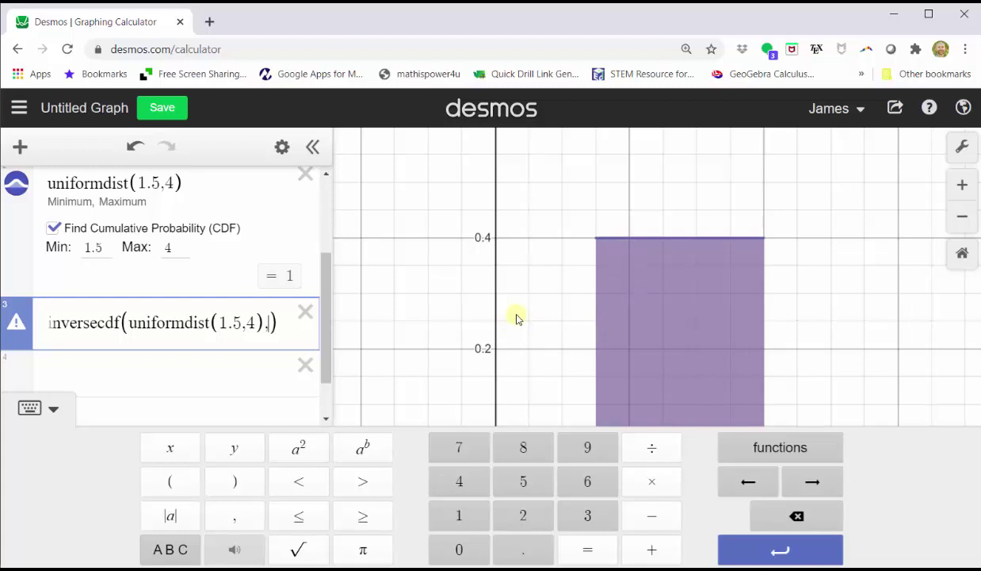
pyautogui.click(459, 548)
pyautogui.click(523, 548)
pyautogui.click(587, 515)
pyautogui.click(753, 547)
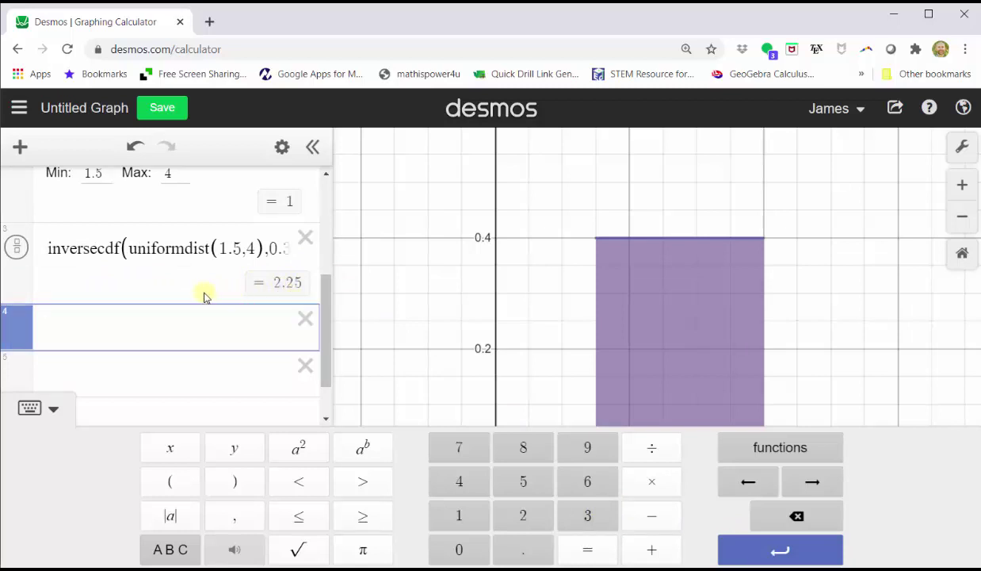
# Change the second distribution's CDF Max from 4 to 2.25, then begin handwriting the 30th percentile answer
pyautogui.moveTo(328, 338); pyautogui.dragTo(301, 274)
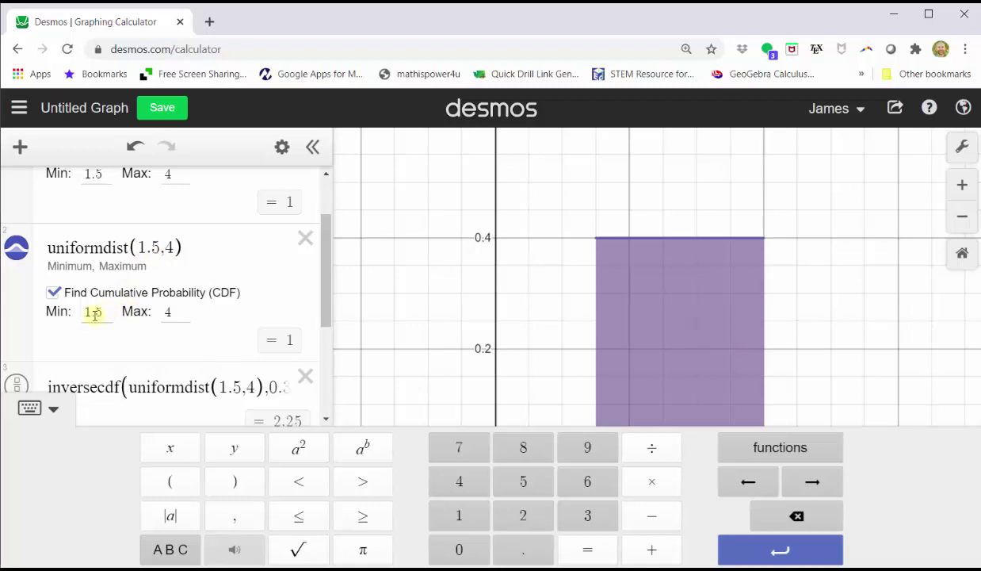
pyautogui.click(163, 313)
pyautogui.doubleClick(164, 315)
pyautogui.click(522, 514)
pyautogui.click(521, 547)
pyautogui.click(523, 515)
pyautogui.click(523, 481)
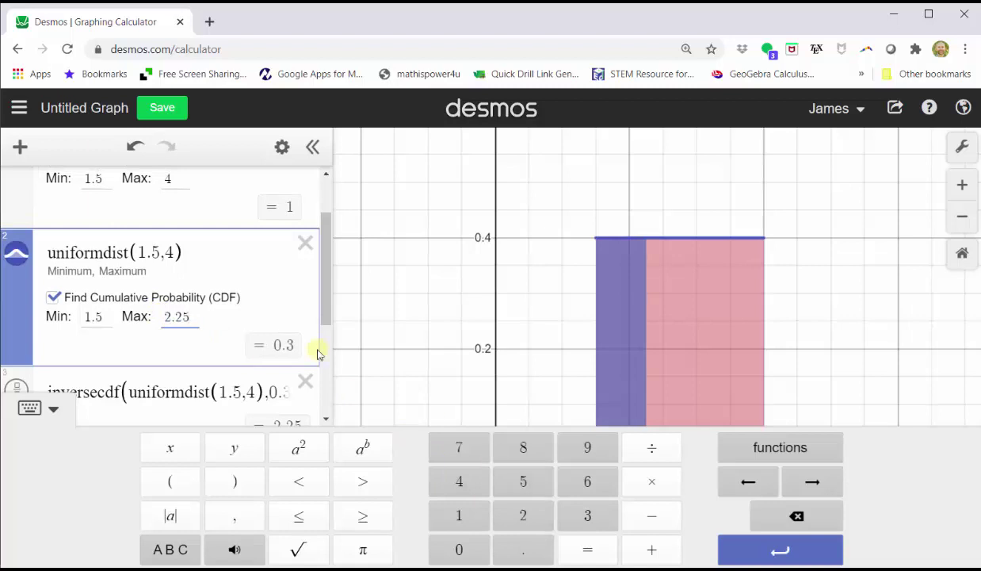
pyautogui.click(752, 547)
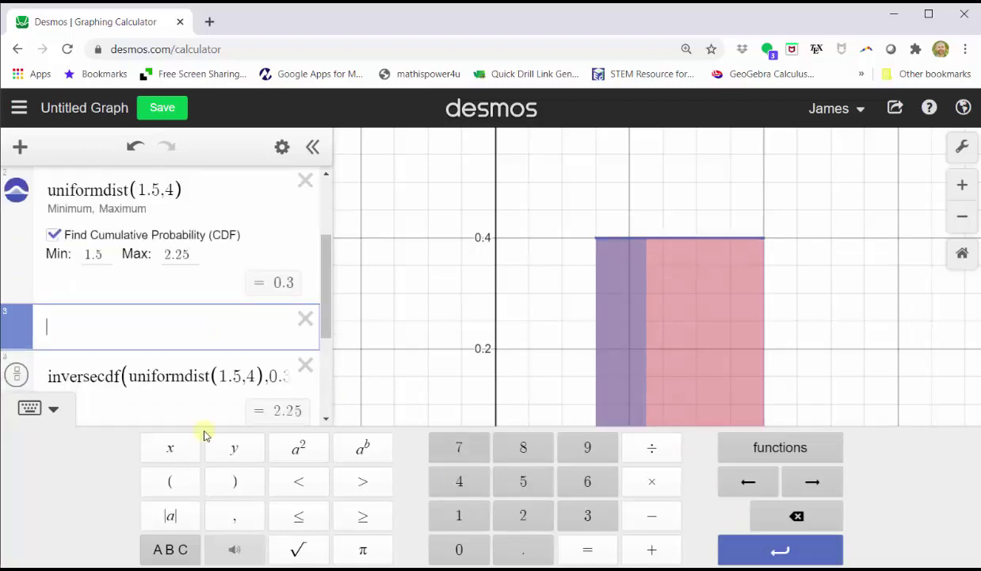
pyautogui.click(33, 408)
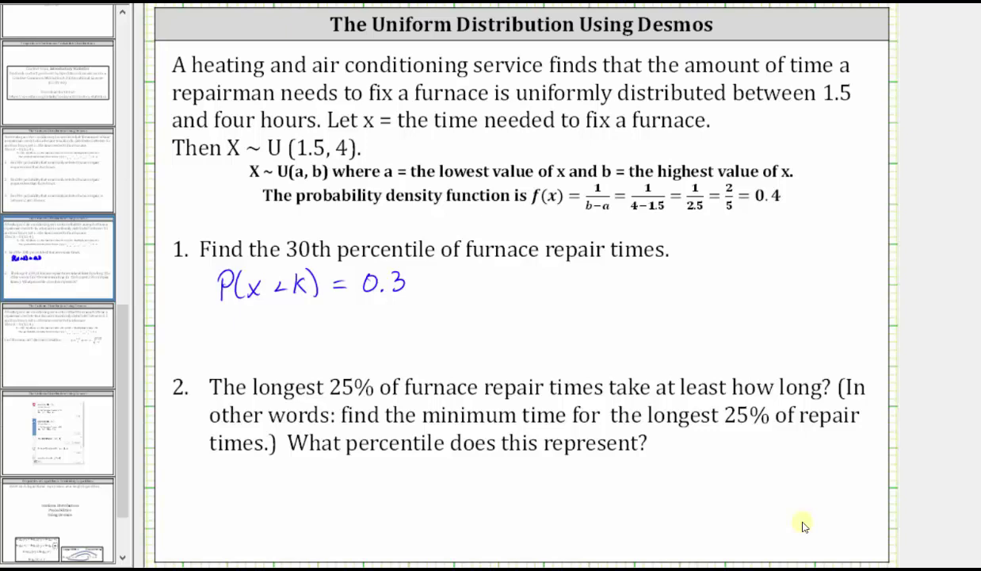
pyautogui.moveTo(190, 331)
pyautogui.mouseDown()
pyautogui.moveTo(221, 336)
pyautogui.moveTo(281, 324)
pyautogui.moveTo(319, 339)
pyautogui.moveTo(424, 337)
pyautogui.moveTo(620, 321)
pyautogui.mouseUp()
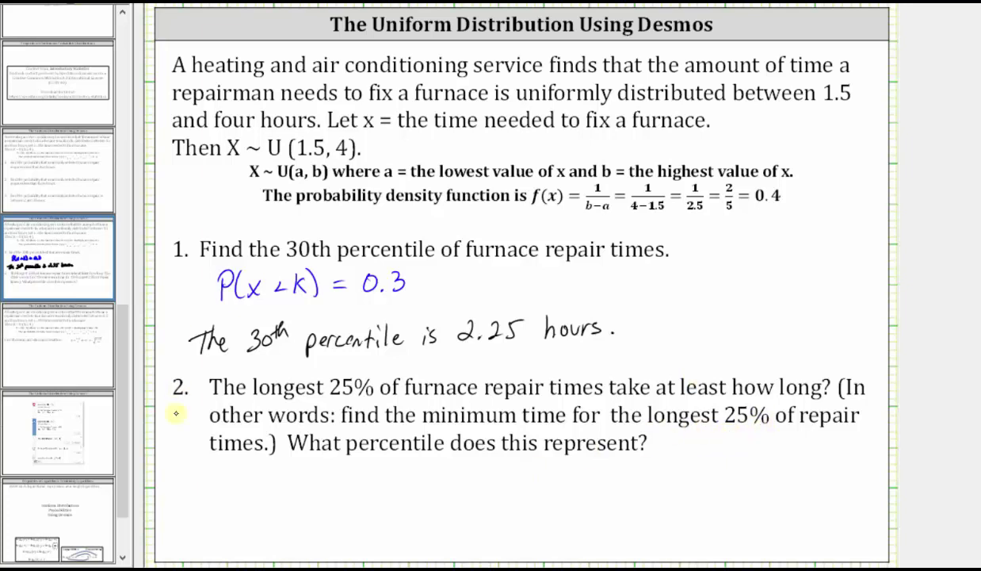
# Handwrite P(x > k) = 0.25 | P(x < k) = 0.75 under question 2
pyautogui.moveTo(206, 477); pyautogui.dragTo(211, 478)
pyautogui.moveTo(227, 462)
pyautogui.mouseDown()
pyautogui.moveTo(225, 485)
pyautogui.moveTo(265, 477)
pyautogui.moveTo(263, 488)
pyautogui.moveTo(298, 480)
pyautogui.moveTo(309, 491)
pyautogui.mouseUp()
pyautogui.moveTo(322, 457)
pyautogui.mouseDown()
pyautogui.moveTo(337, 453)
pyautogui.moveTo(341, 464)
pyautogui.mouseUp()
pyautogui.moveTo(361, 454)
pyautogui.mouseDown()
pyautogui.moveTo(387, 481)
pyautogui.moveTo(401, 471)
pyautogui.moveTo(424, 482)
pyautogui.moveTo(433, 457)
pyautogui.mouseUp()
pyautogui.moveTo(497, 461); pyautogui.dragTo(497, 492)
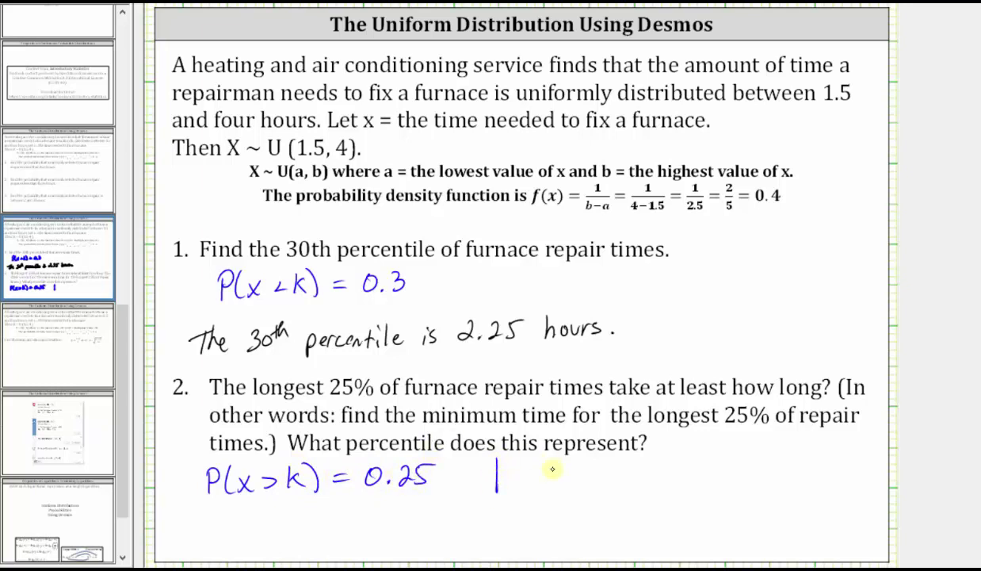
pyautogui.moveTo(546, 463); pyautogui.dragTo(546, 488)
pyautogui.moveTo(547, 463)
pyautogui.mouseDown()
pyautogui.moveTo(549, 477)
pyautogui.moveTo(597, 485)
pyautogui.mouseUp()
pyautogui.moveTo(597, 466)
pyautogui.mouseDown()
pyautogui.moveTo(639, 462)
pyautogui.moveTo(624, 460)
pyautogui.moveTo(623, 474)
pyautogui.moveTo(636, 459)
pyautogui.moveTo(681, 467)
pyautogui.mouseUp()
pyautogui.moveTo(671, 474)
pyautogui.mouseDown()
pyautogui.moveTo(703, 465)
pyautogui.moveTo(727, 480)
pyautogui.mouseUp()
pyautogui.moveTo(748, 458); pyautogui.dragTo(743, 478)
pyautogui.moveTo(749, 457); pyautogui.dragTo(769, 455)
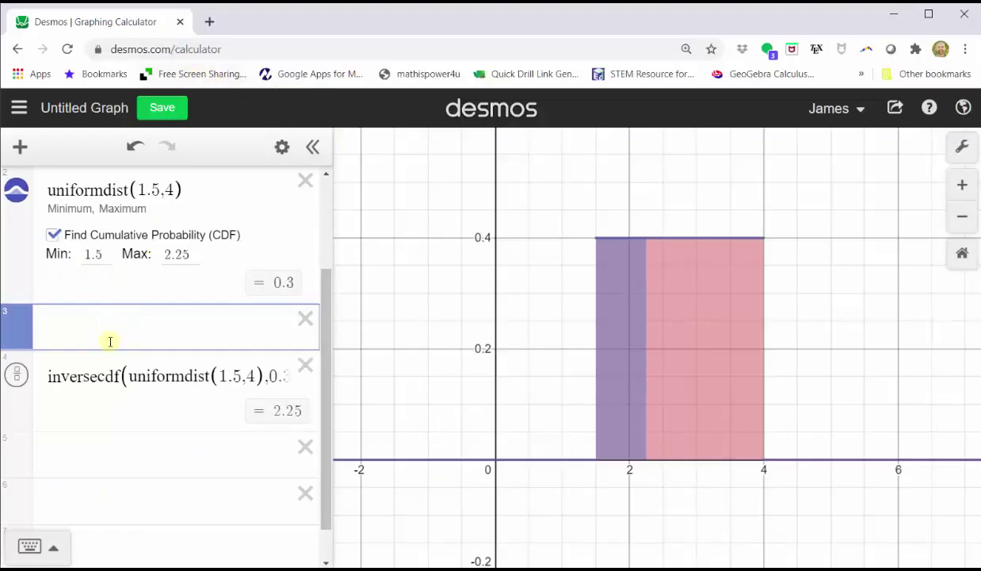
# Edit the inversecdf probability from 0.3 to 0.75 so it returns 3.375
pyautogui.click(230, 375)
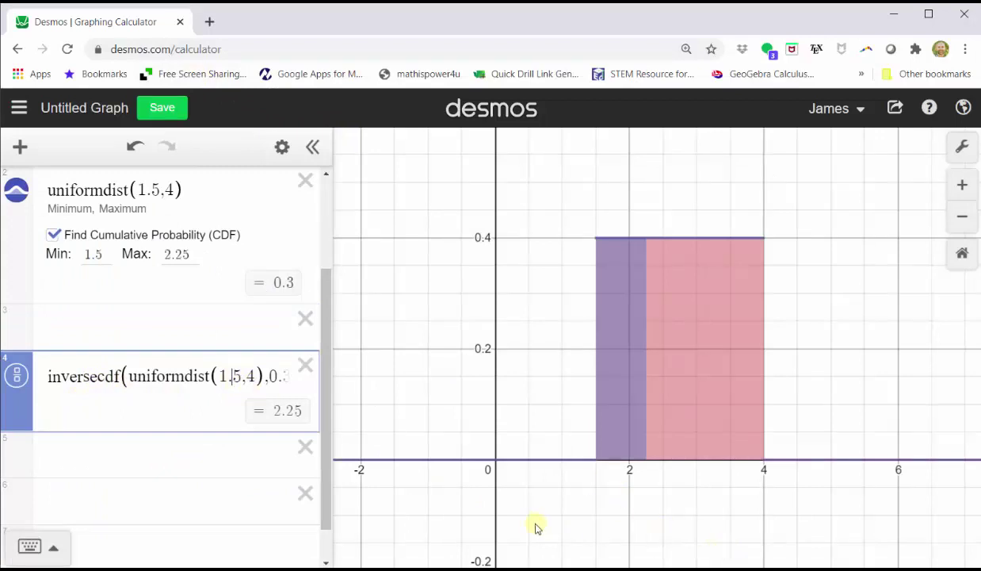
pyautogui.click(31, 547)
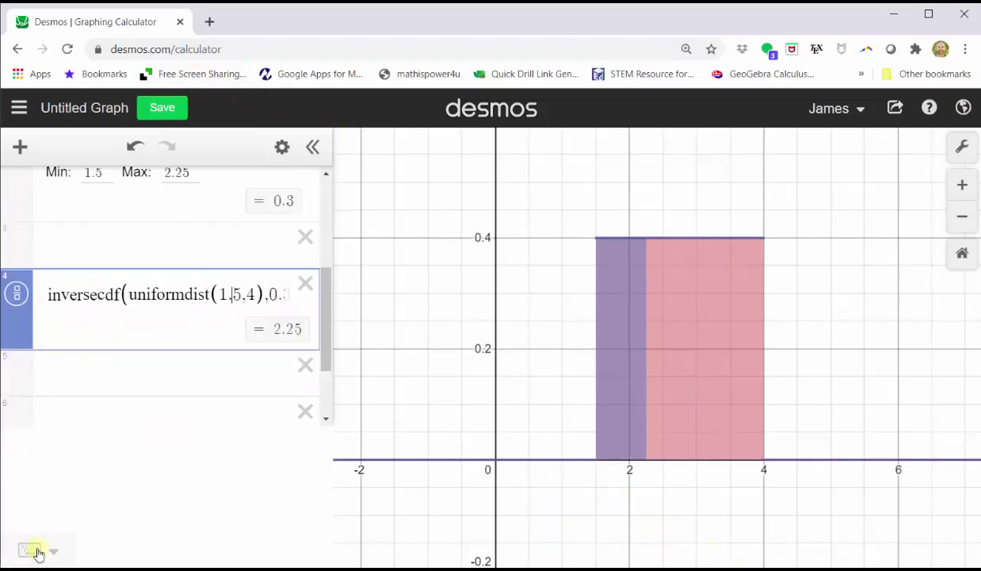
pyautogui.click(812, 483)
pyautogui.click(812, 483)
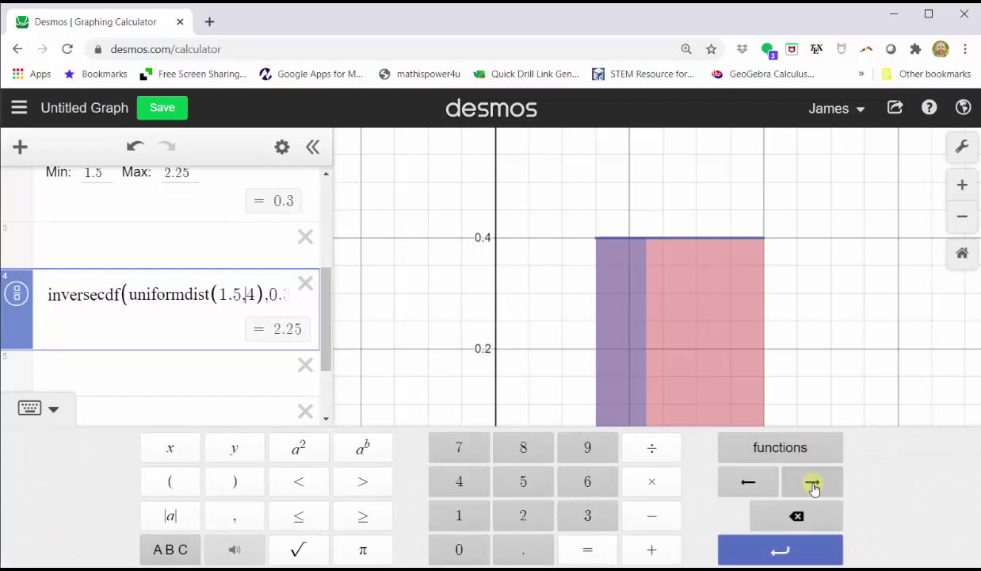
pyautogui.click(813, 483)
pyautogui.click(813, 484)
pyautogui.click(813, 484)
pyautogui.click(812, 484)
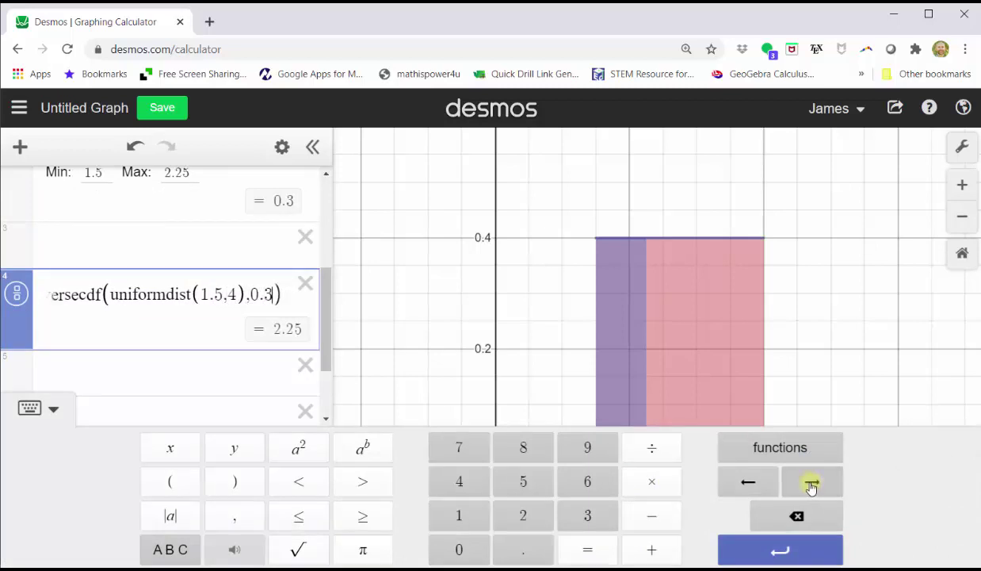
pyautogui.click(782, 516)
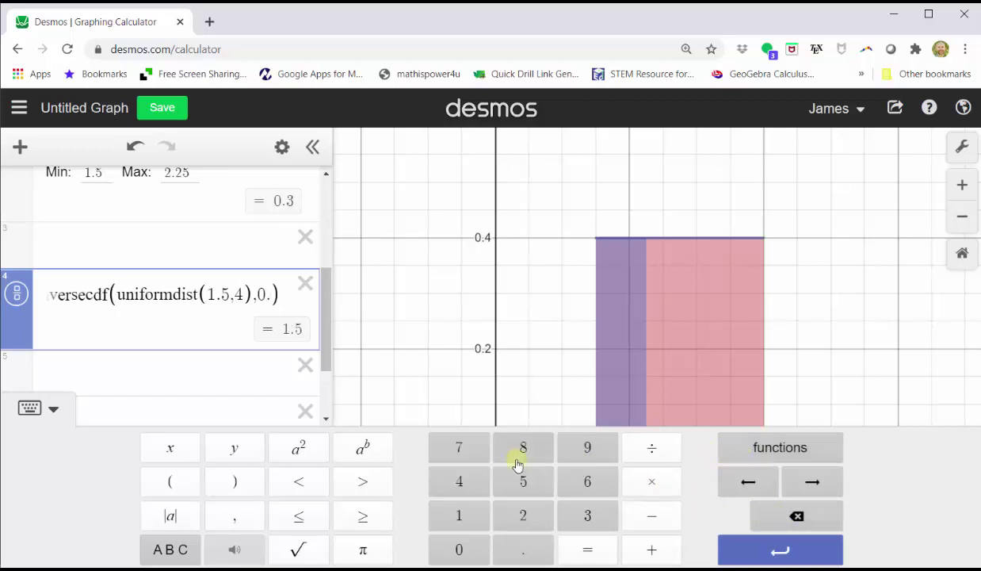
pyautogui.click(459, 448)
pyautogui.click(523, 483)
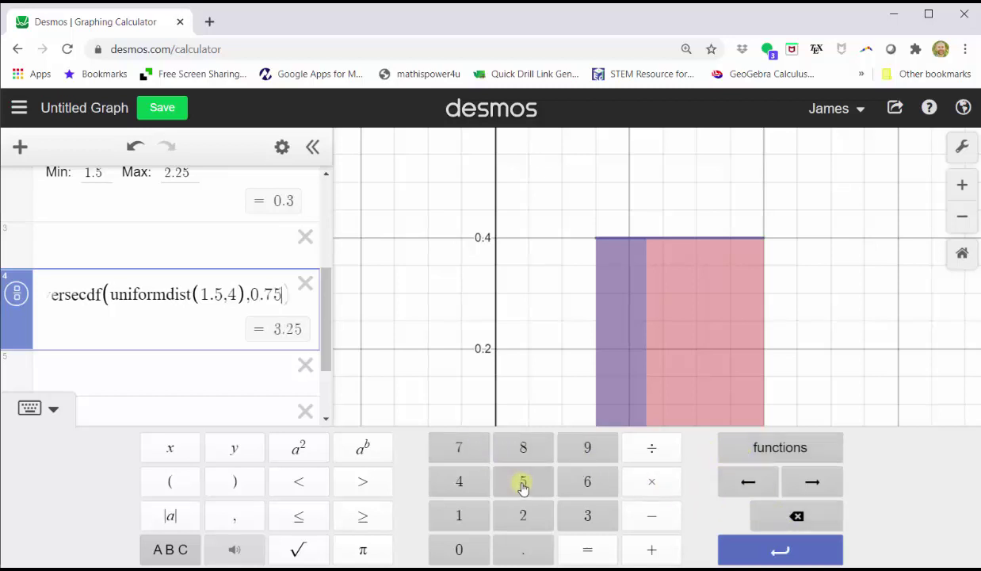
pyautogui.click(751, 548)
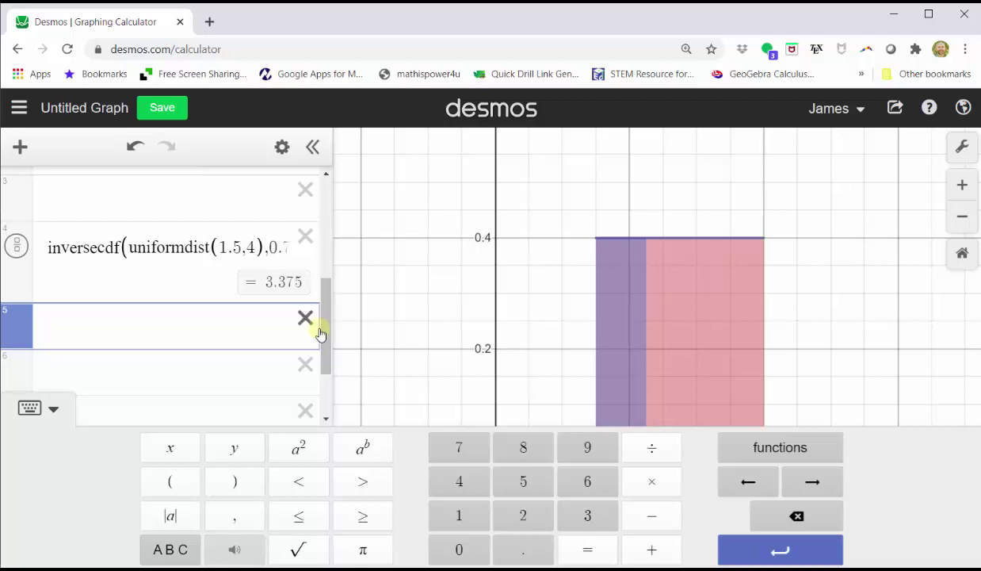
# Replace the second distribution's CDF Max 2.25 with 3.375, shading probability 0.75
pyautogui.moveTo(324, 331); pyautogui.dragTo(335, 271)
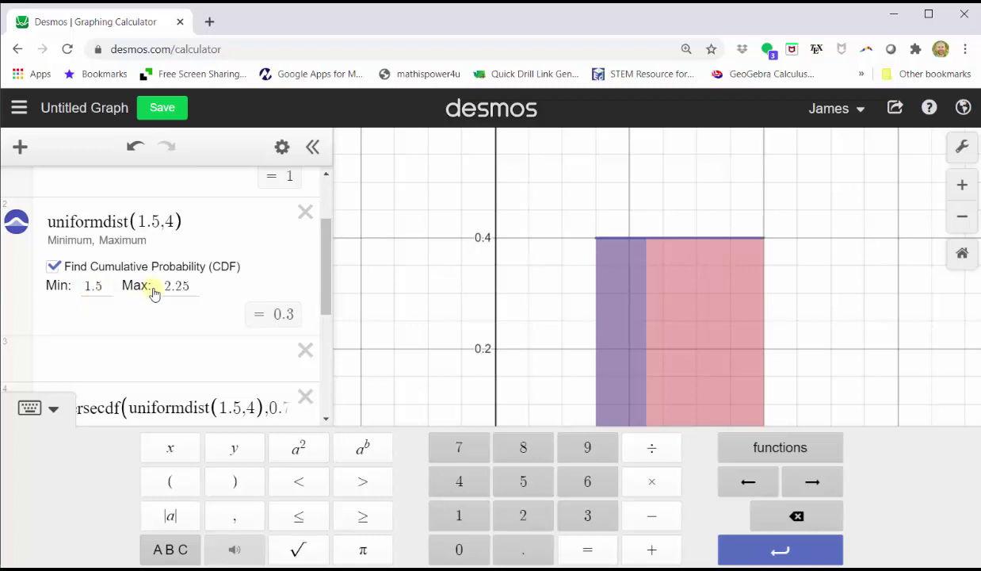
pyautogui.moveTo(164, 285); pyautogui.dragTo(193, 284)
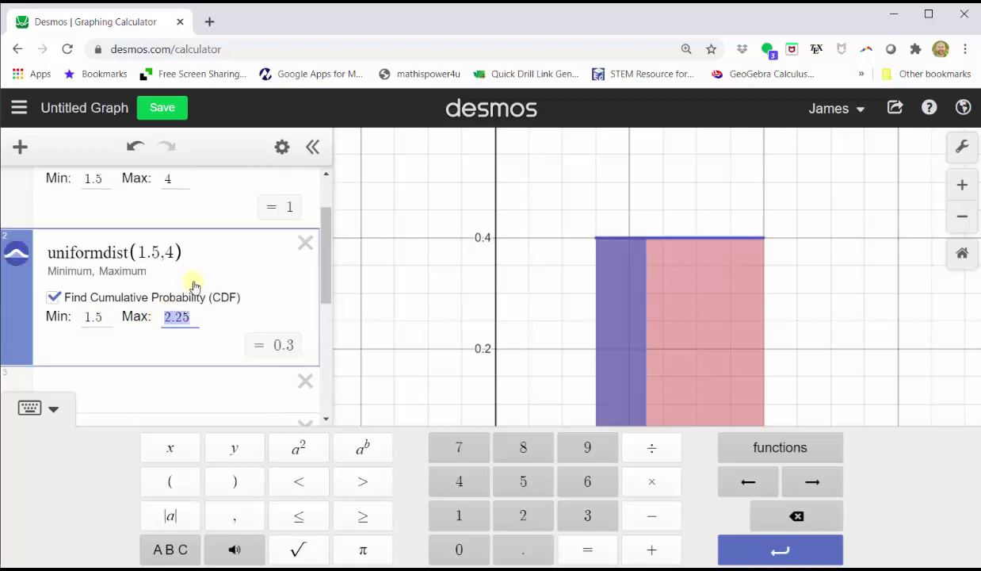
pyautogui.click(587, 513)
pyautogui.click(523, 549)
pyautogui.click(588, 515)
pyautogui.click(459, 448)
pyautogui.click(523, 481)
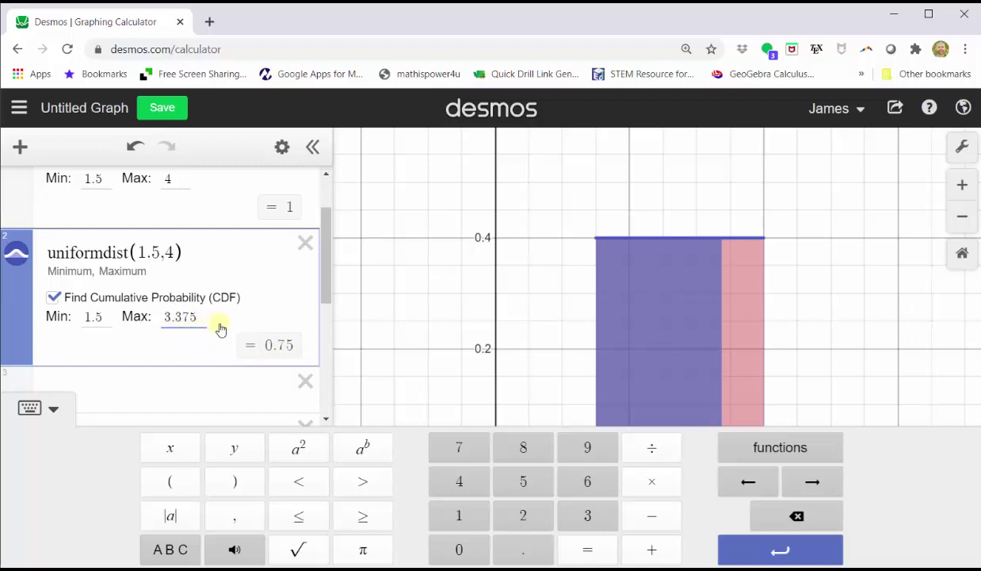
# Change the first distribution's CDF Min from 1.5 to 3.375, leaving 0.25 shaded
pyautogui.click(349, 349)
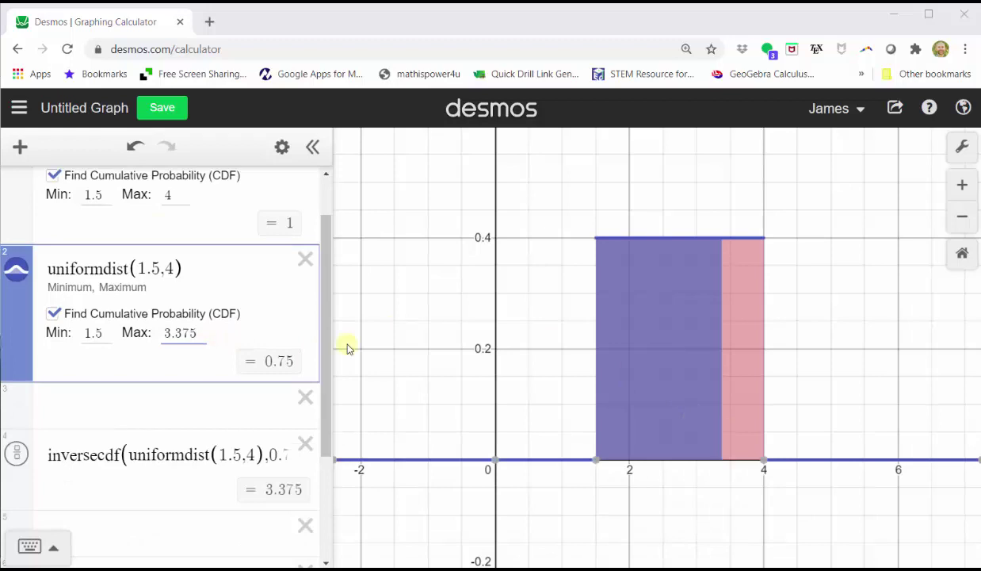
pyautogui.scroll(1, 325, 352)
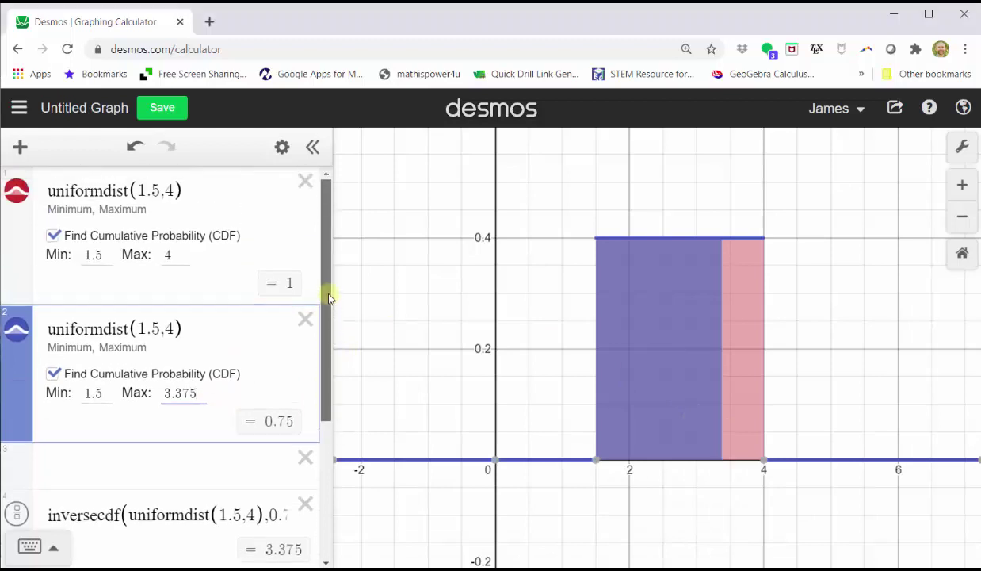
pyautogui.moveTo(100, 255); pyautogui.dragTo(68, 258)
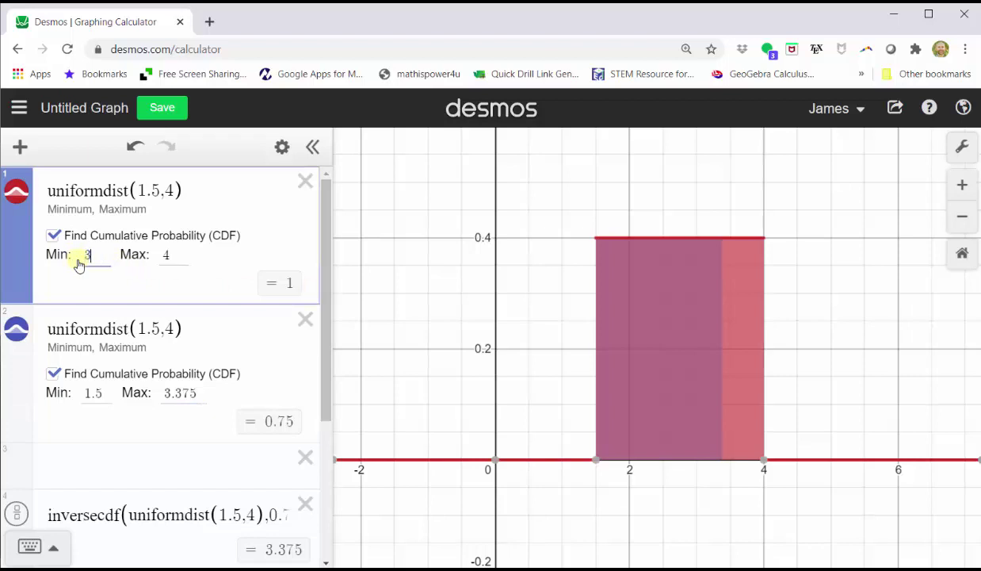
pyautogui.write('3.375')
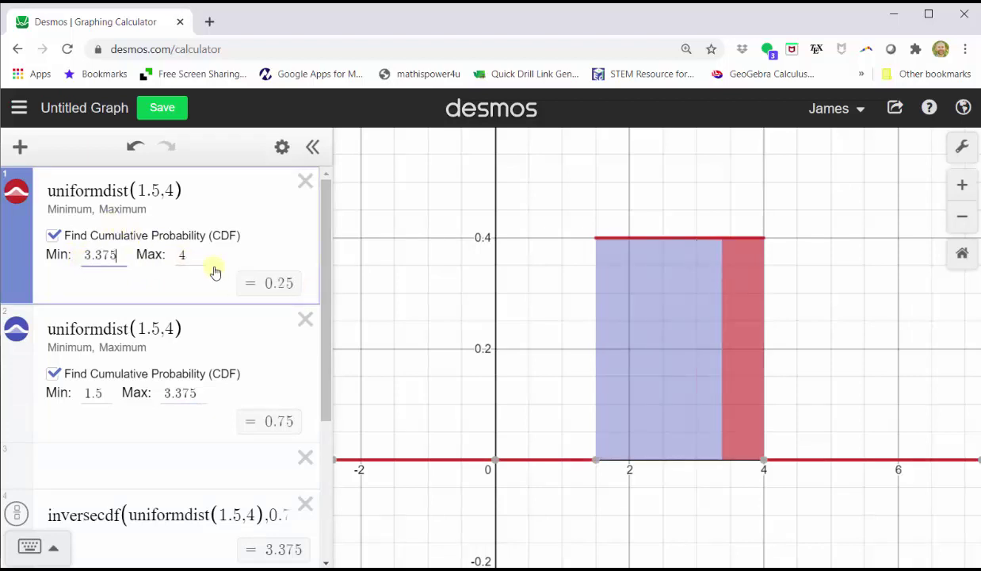
pyautogui.click(192, 278)
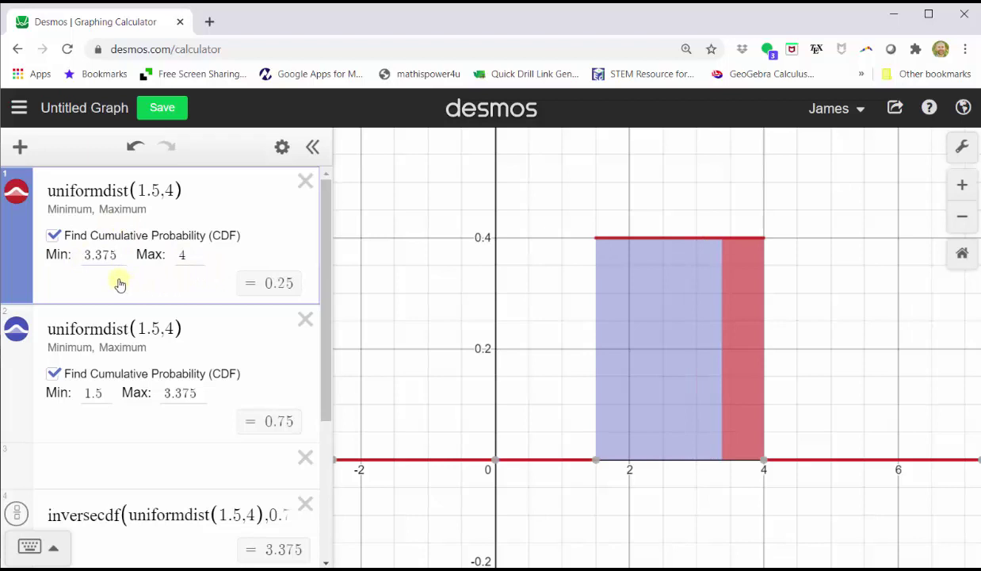